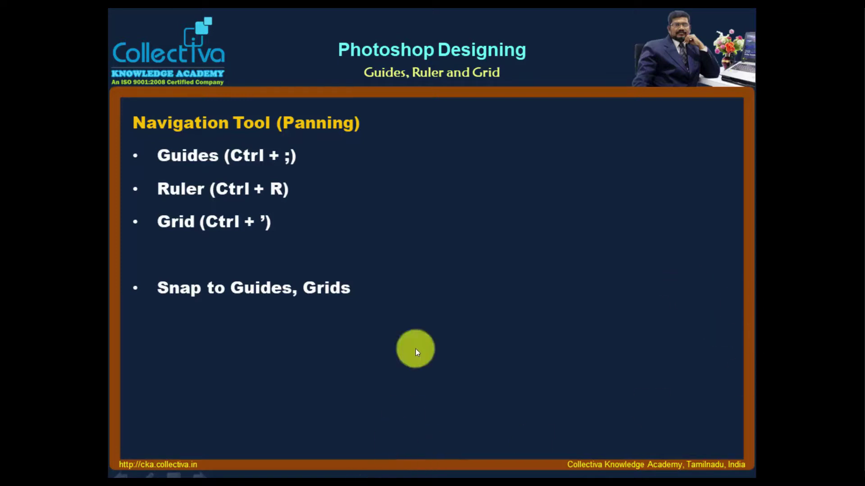
Step: Open AirBallon.jpg in Photoshop by dragging it from its folder onto the workspace
click(373, 475)
mouse_move(365, 480)
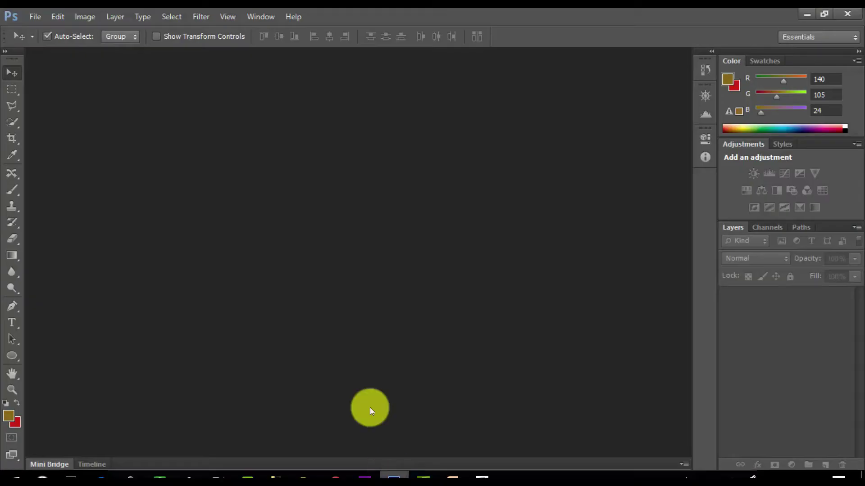
click(350, 458)
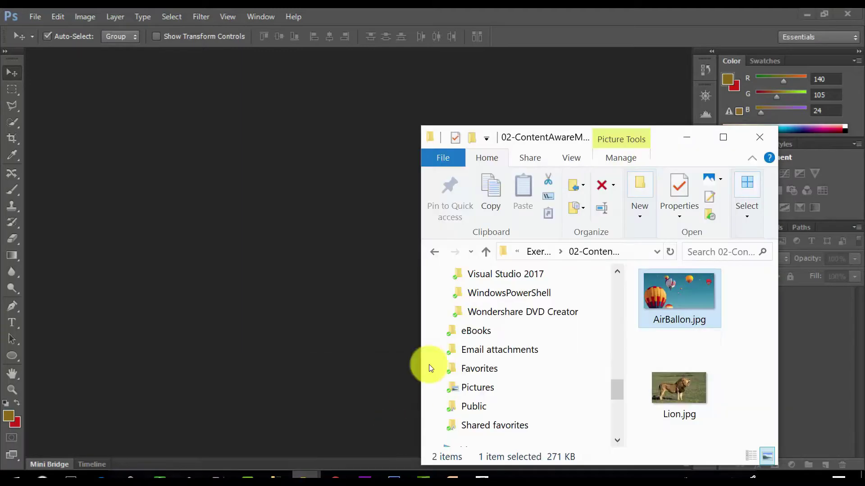
mouse_move(667, 297)
mouse_down()
mouse_move(273, 164)
mouse_move(399, 224)
mouse_up()
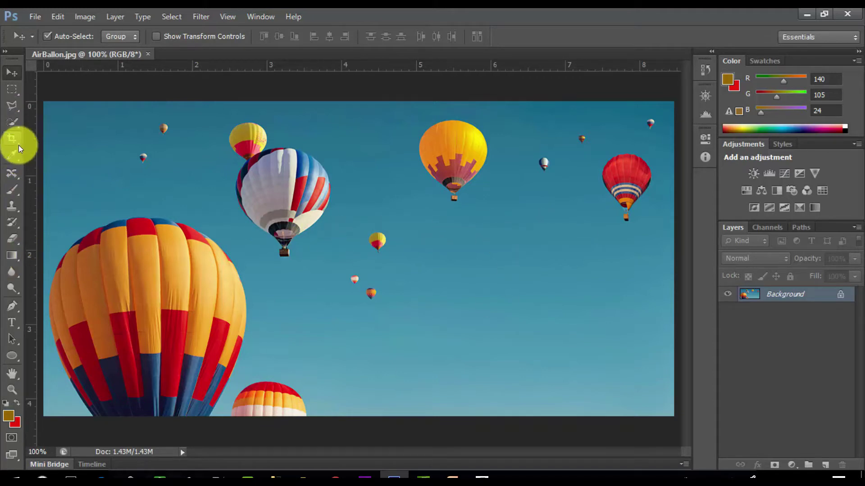
click(10, 174)
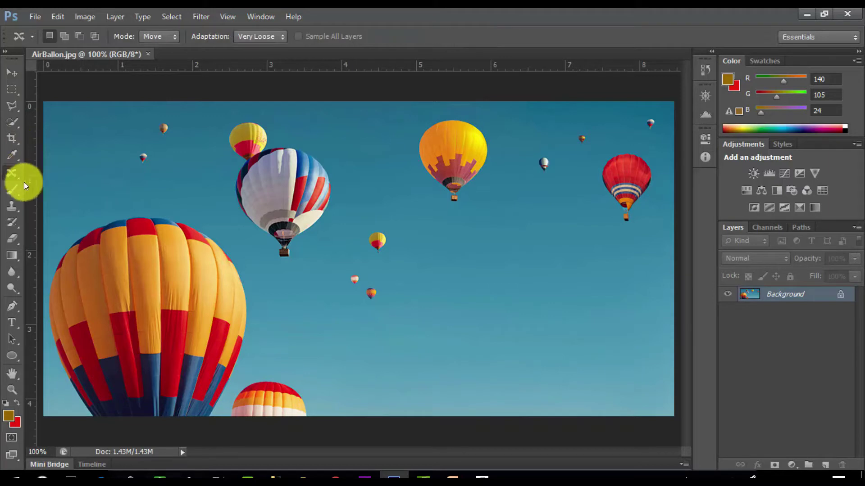
mouse_move(384, 262)
mouse_down()
mouse_move(373, 224)
mouse_move(384, 262)
mouse_move(430, 137)
mouse_up()
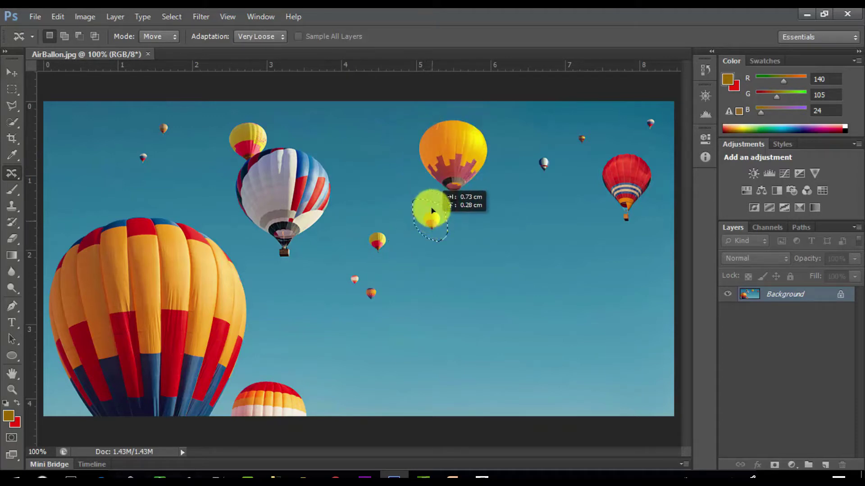
drag(430, 137, 423, 236)
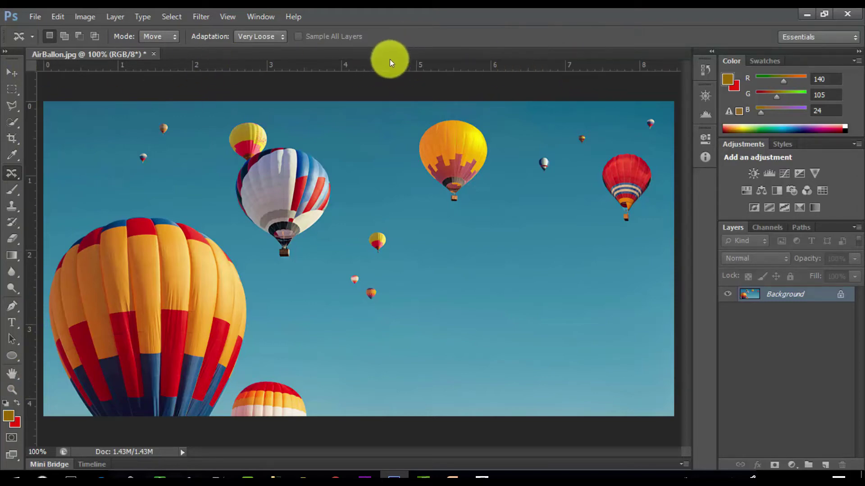
click(264, 21)
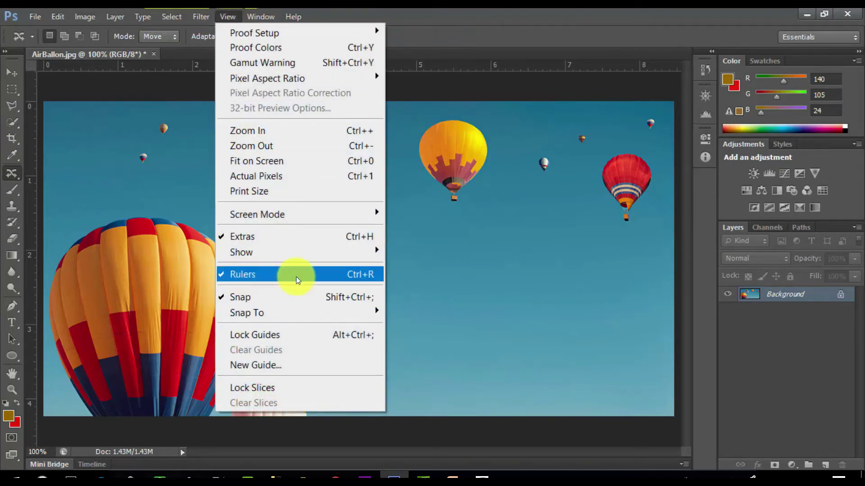
click(360, 274)
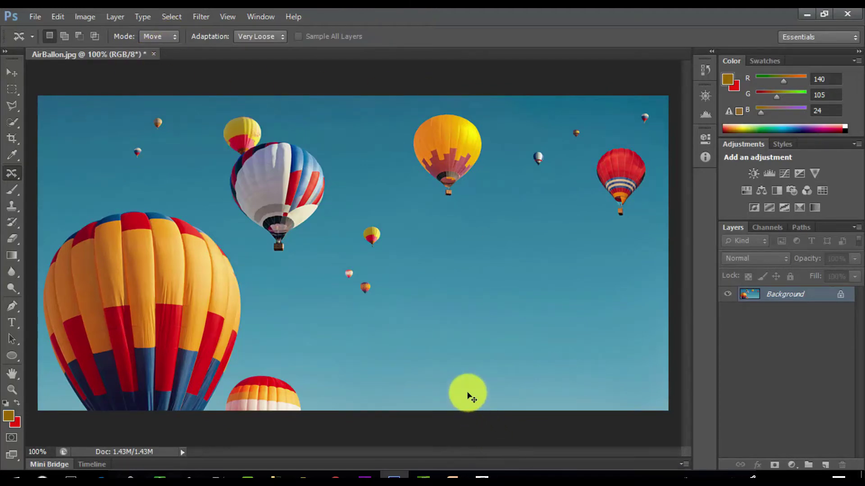
key(ctrl+r)
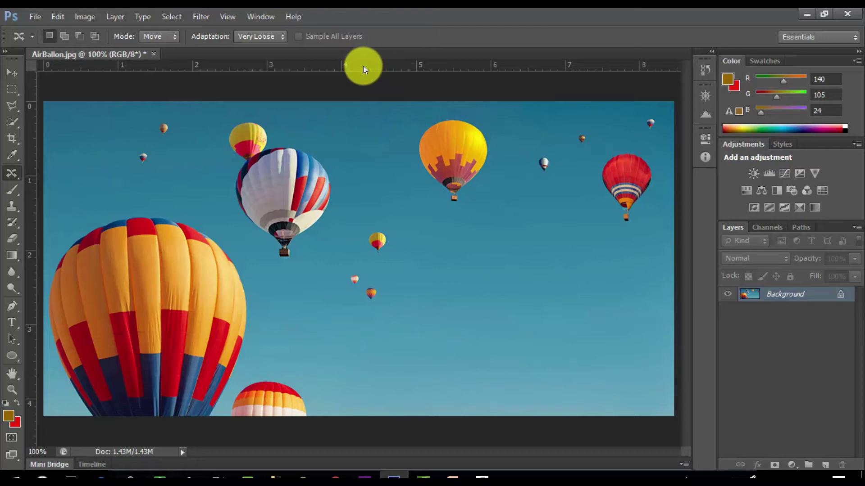
Step: Add a horizontal guide at roughly 1.5 cm and a vertical guide at the 5 cm mark
drag(357, 66, 384, 217)
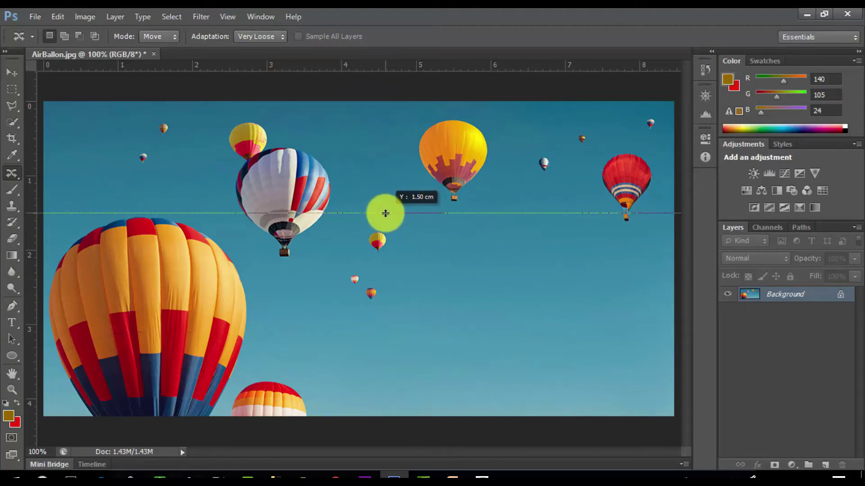
drag(384, 218, 385, 219)
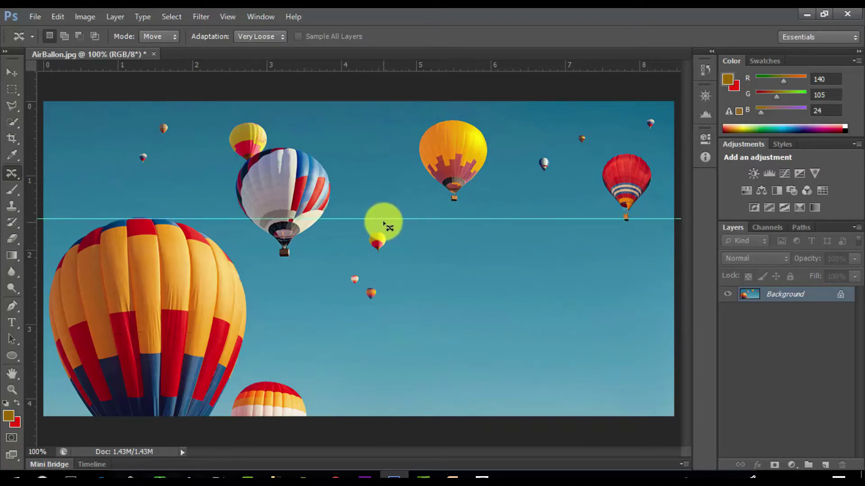
click(10, 74)
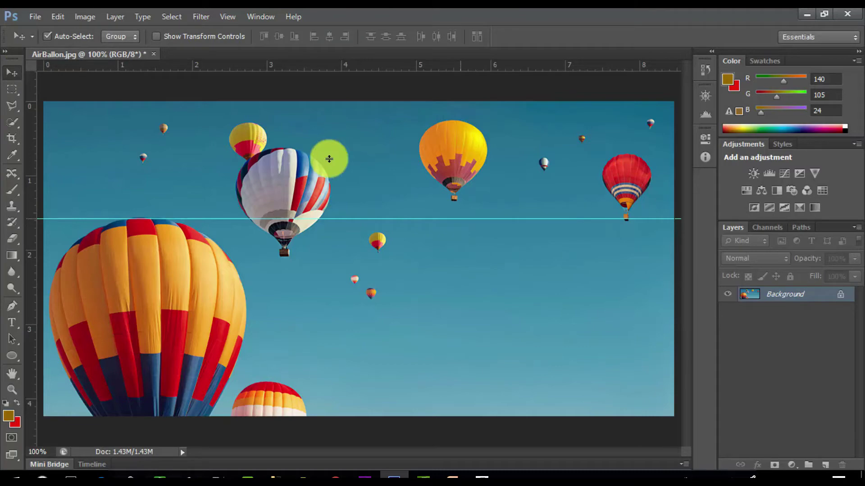
drag(460, 219, 467, 216)
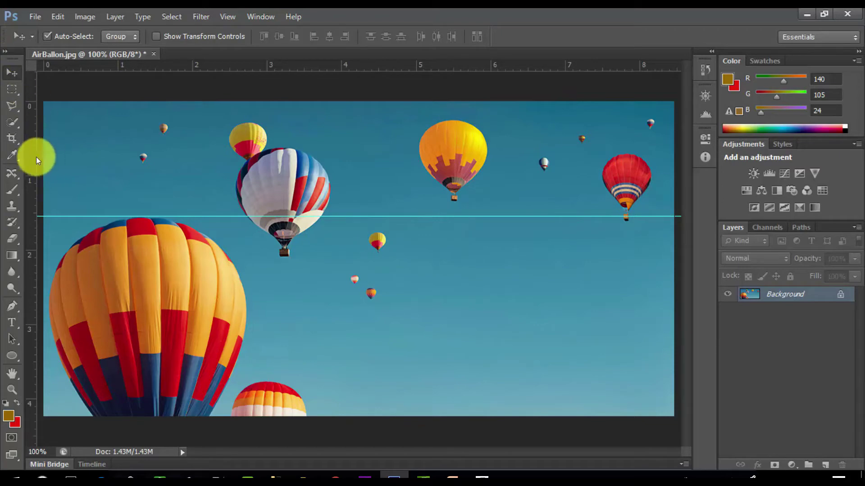
drag(34, 148, 376, 191)
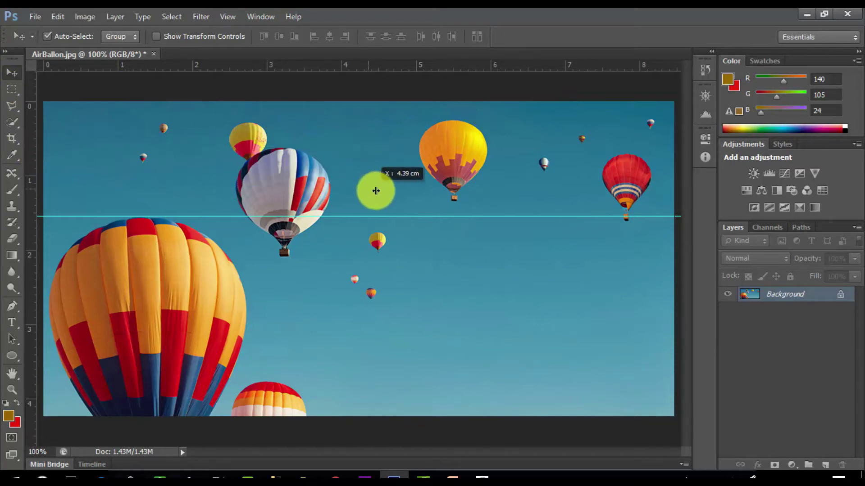
mouse_move(376, 191)
mouse_down()
mouse_move(29, 152)
mouse_move(419, 196)
mouse_up()
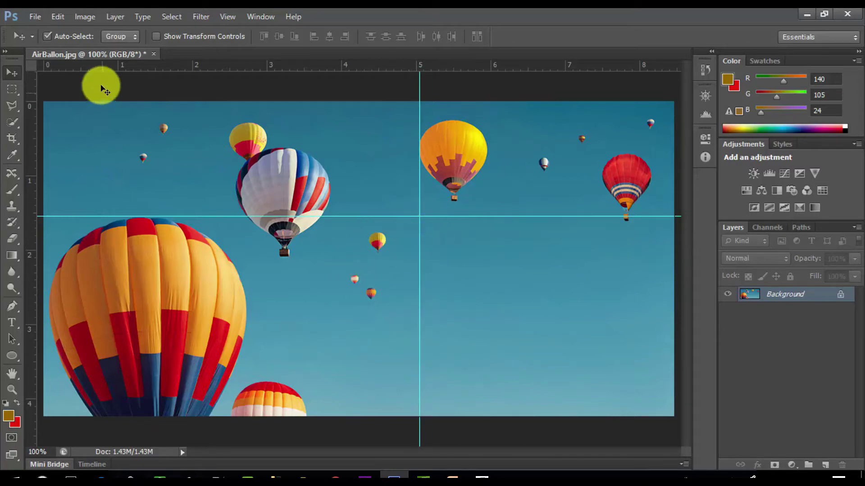
Step: Relocate the small yellow balloon just below the guide crossing with the Content-Aware Move tool
click(9, 106)
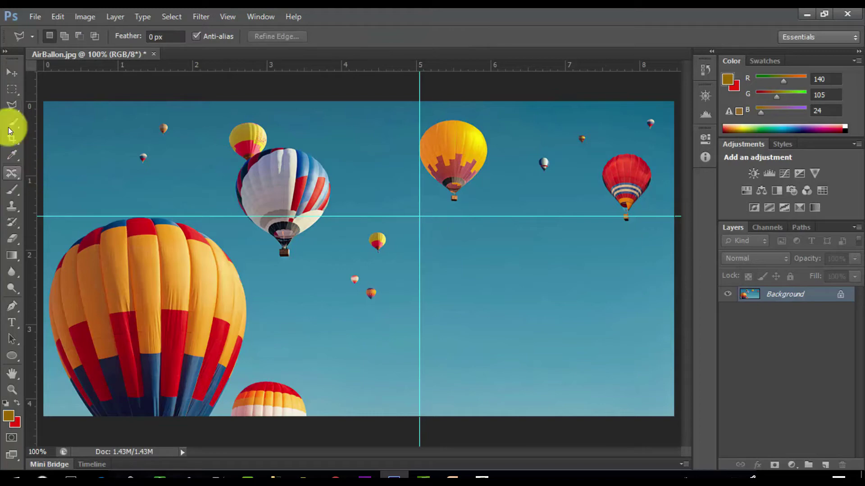
click(12, 174)
mouse_move(386, 256)
mouse_down()
mouse_move(385, 234)
mouse_move(385, 255)
mouse_move(427, 229)
mouse_up()
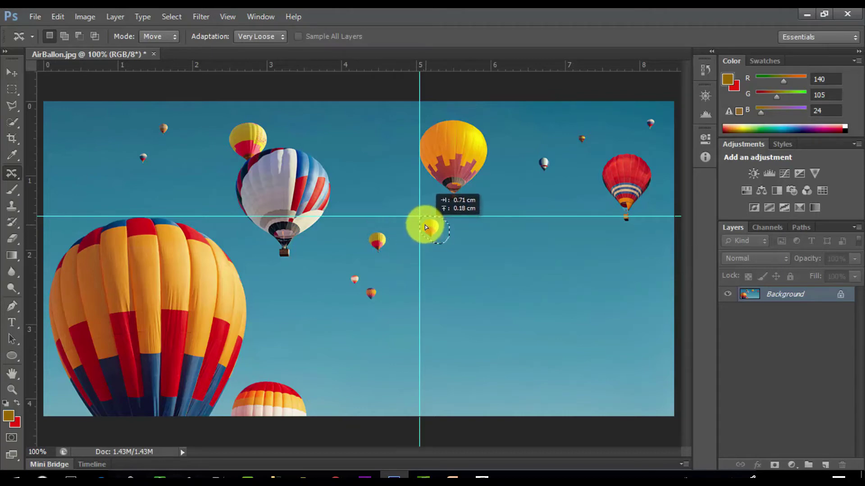
drag(425, 227, 425, 223)
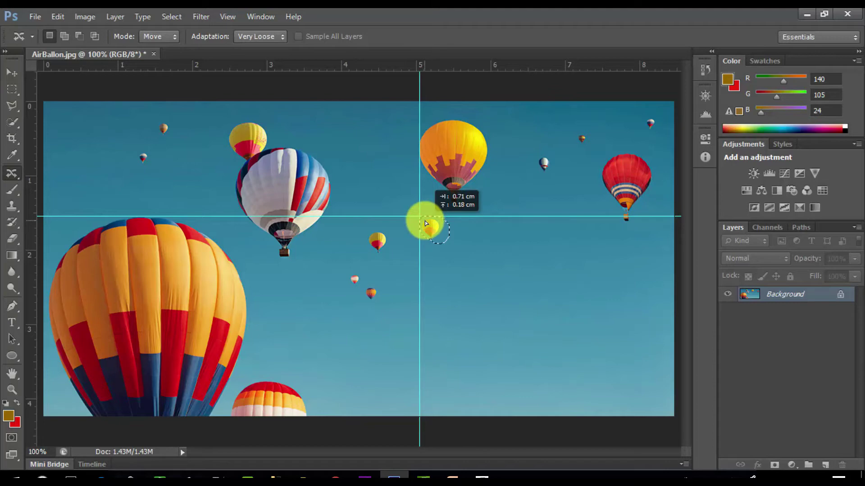
drag(425, 221, 425, 221)
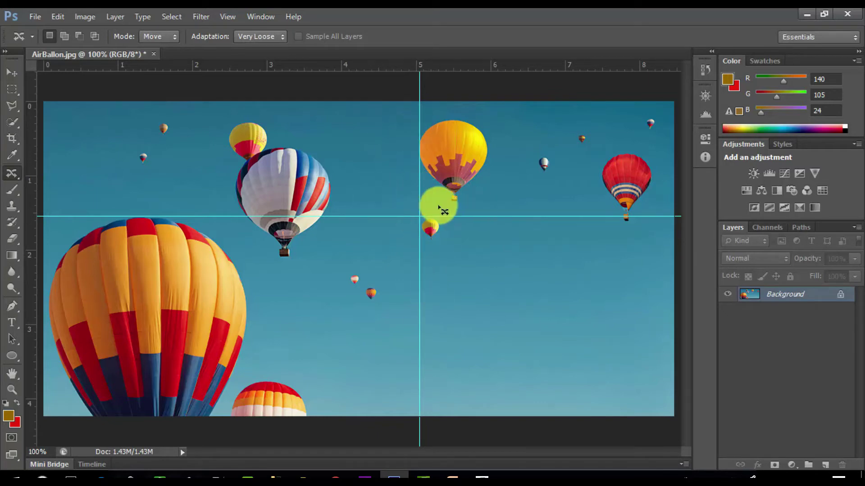
mouse_move(452, 479)
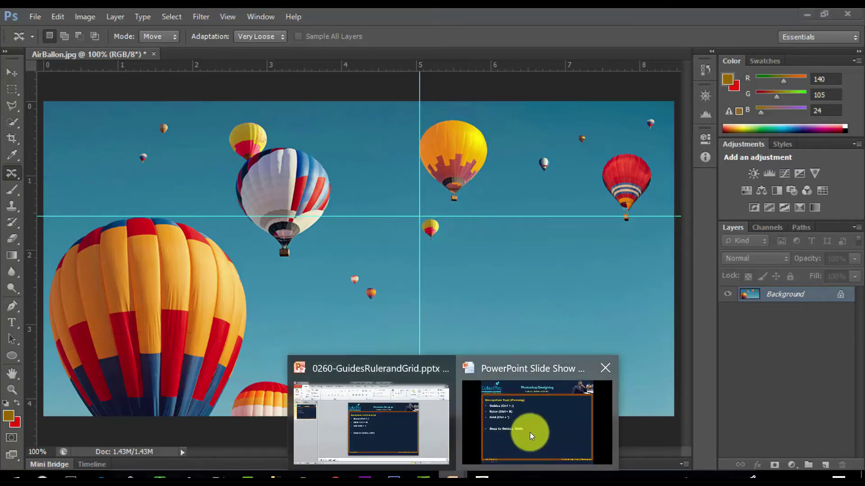
Step: Glance at the PowerPoint slide, then hide the guides in Photoshop with Ctrl+;
click(530, 432)
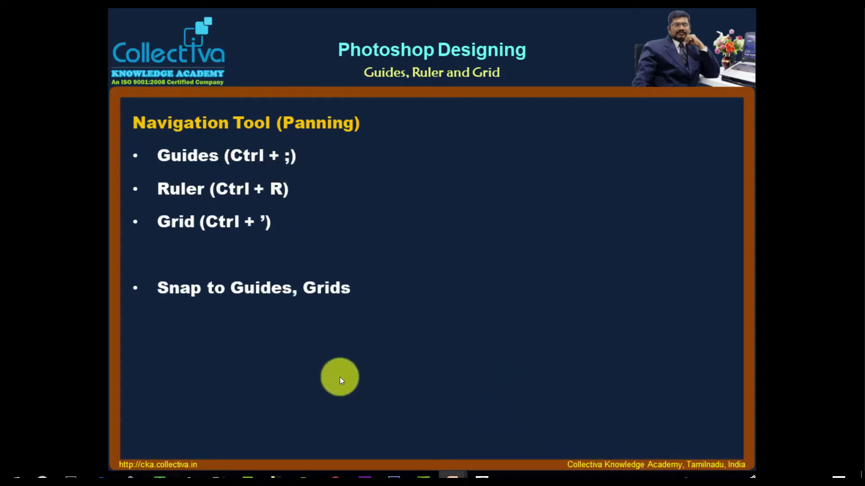
click(384, 477)
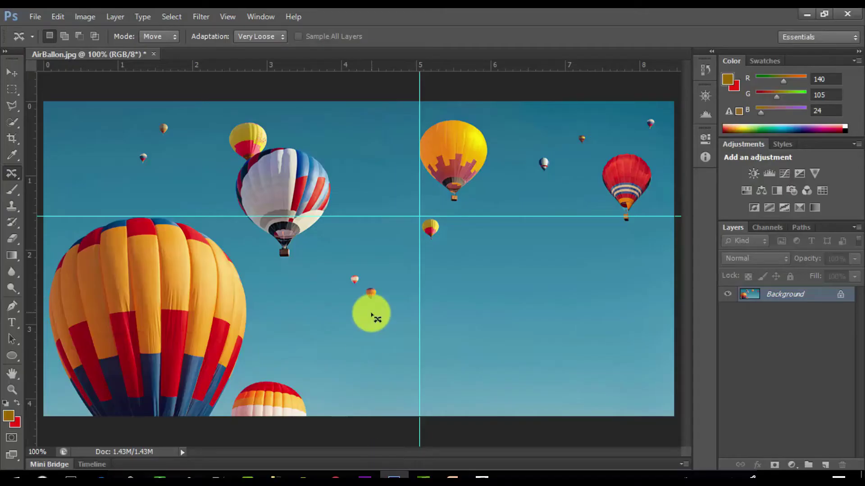
key(ctrl+semicolon)
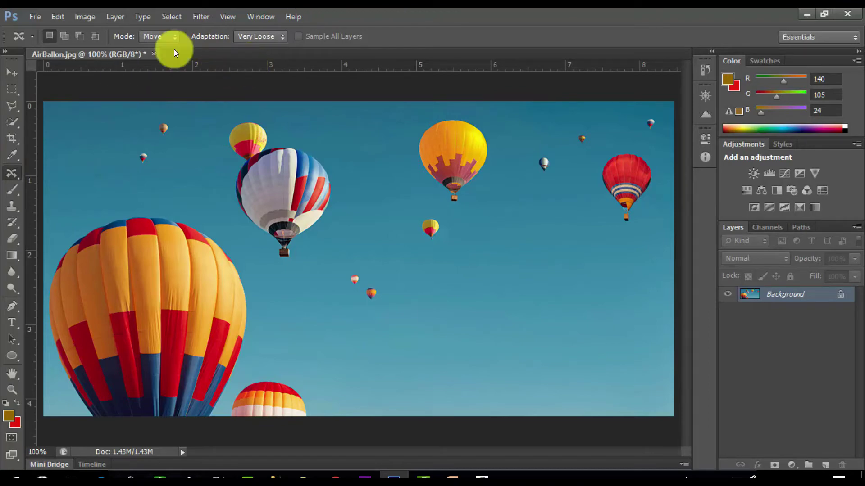
Step: Keep the rulers in centimetres and add a vertical guide near the 1 cm mark
right_click(244, 66)
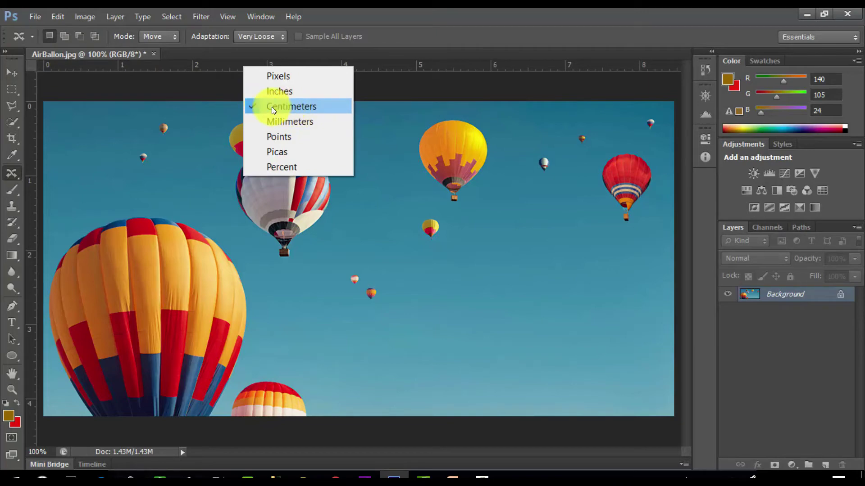
click(385, 39)
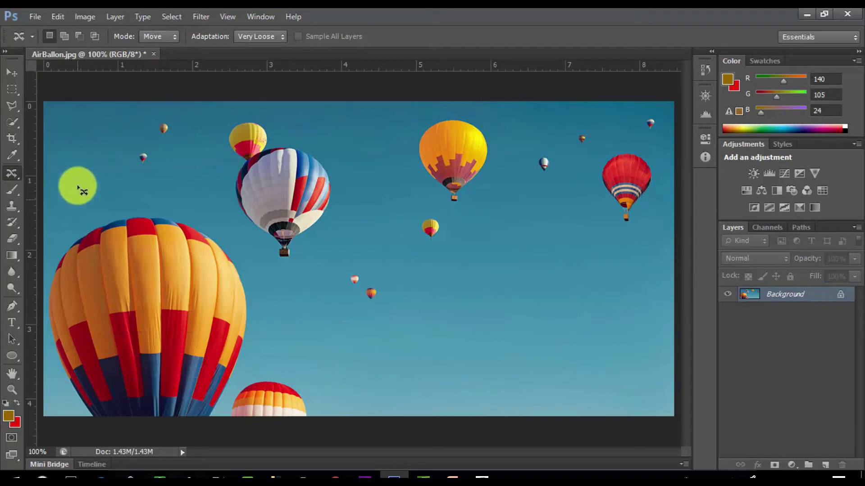
drag(27, 139, 120, 147)
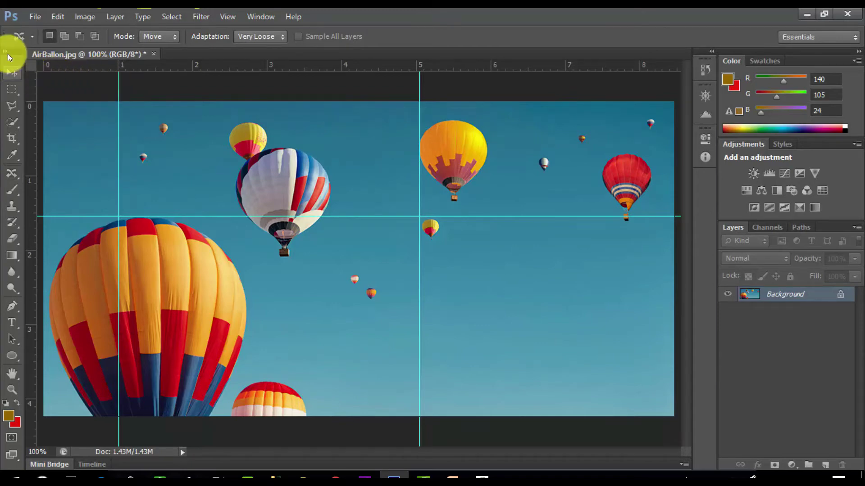
Step: Remove the three existing guides by dragging them off the canvas
click(12, 72)
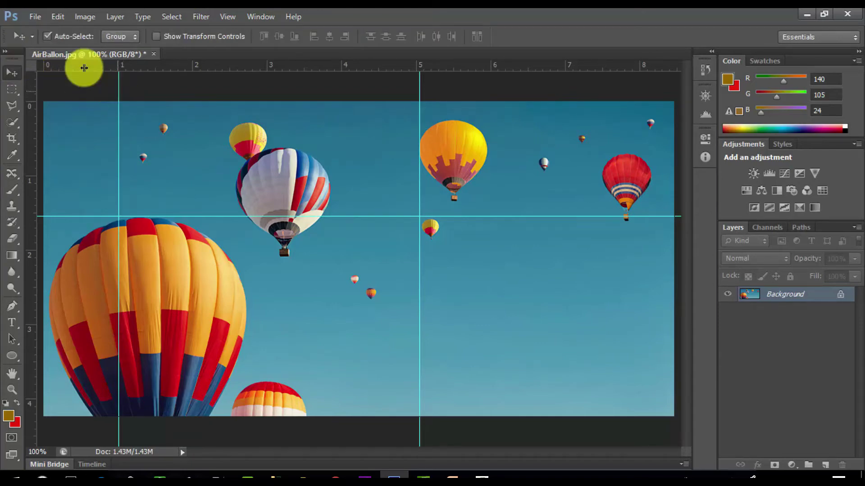
mouse_move(84, 68)
mouse_down()
mouse_move(42, 87)
mouse_move(4, 69)
mouse_up()
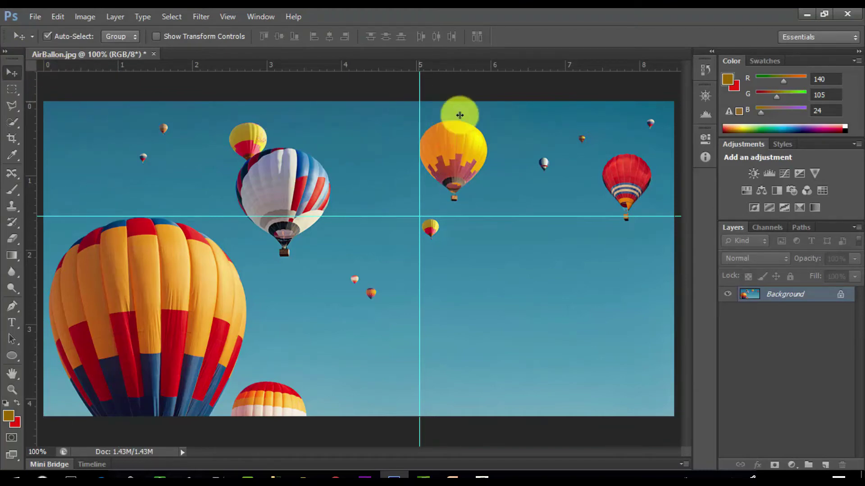
drag(420, 279, 27, 289)
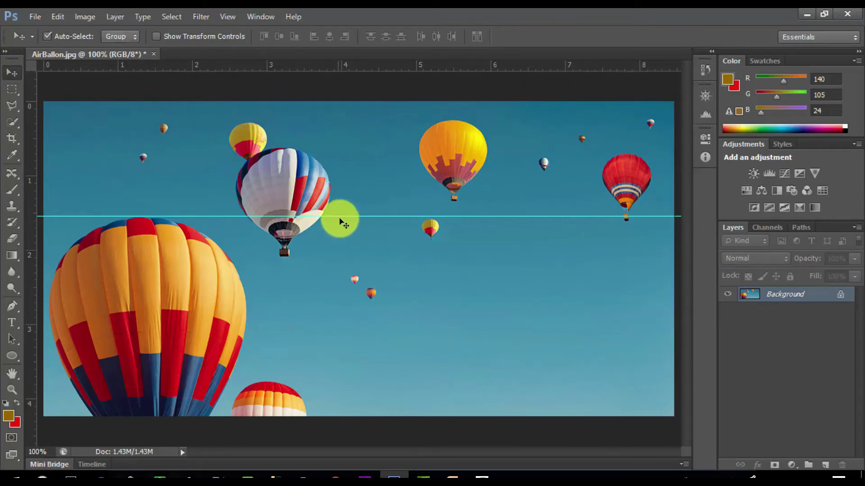
drag(343, 217, 361, 454)
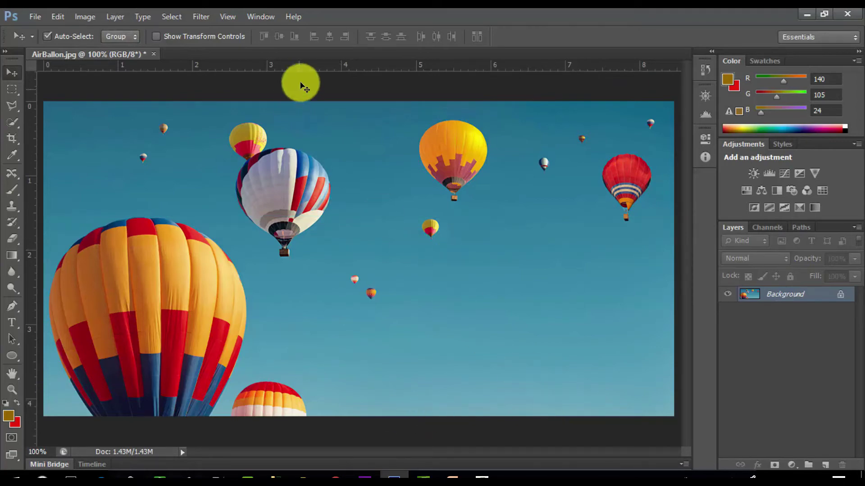
Step: Add horizontal guides at 1.5 cm and 1 cm and vertical guides at 5, 1 and 4 cm, then hide all guides
drag(312, 66, 315, 218)
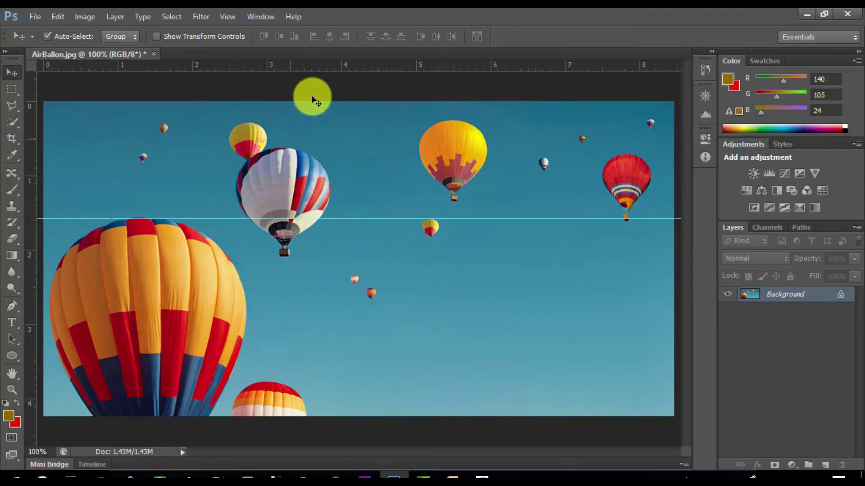
drag(28, 133, 421, 181)
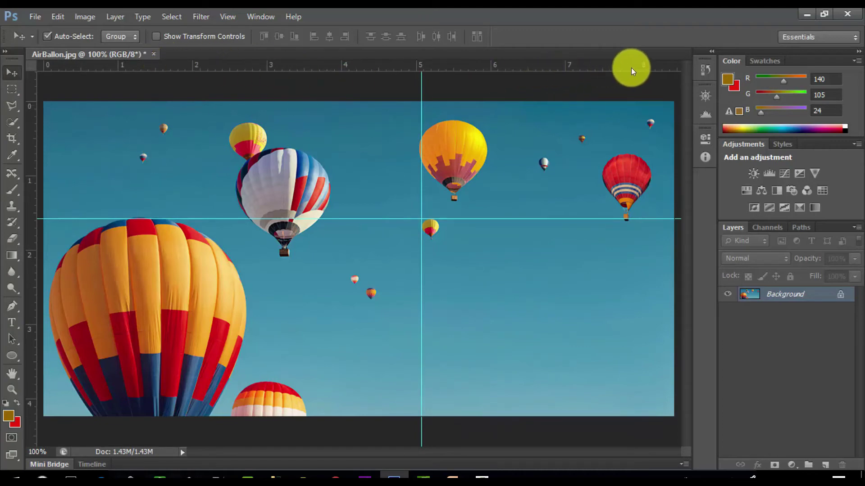
drag(29, 97, 118, 110)
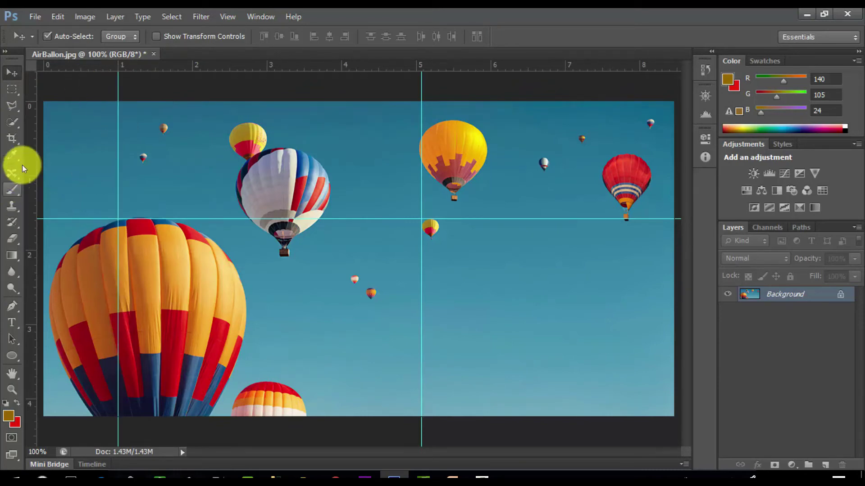
mouse_move(29, 180)
mouse_down()
mouse_move(349, 193)
mouse_move(340, 198)
mouse_up()
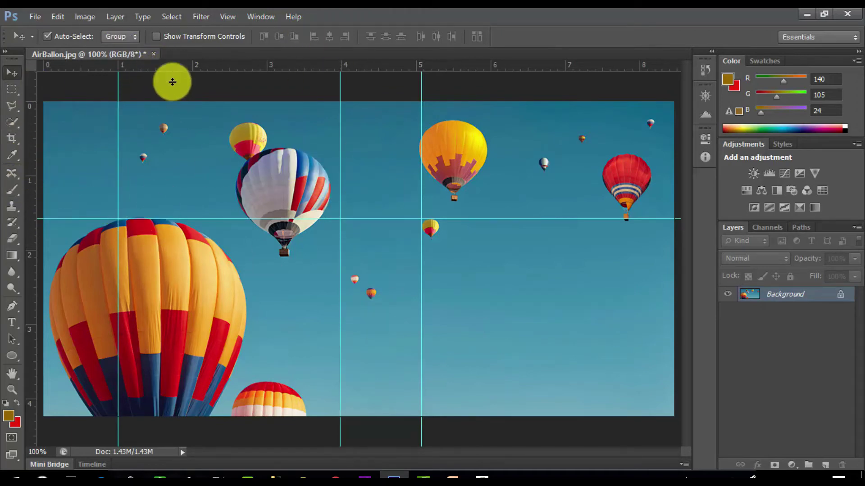
drag(172, 81, 167, 175)
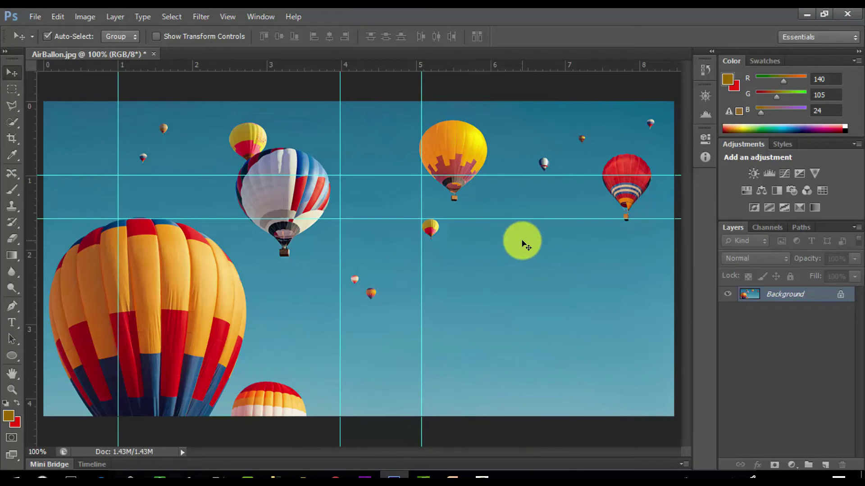
key(ctrl+semicolon)
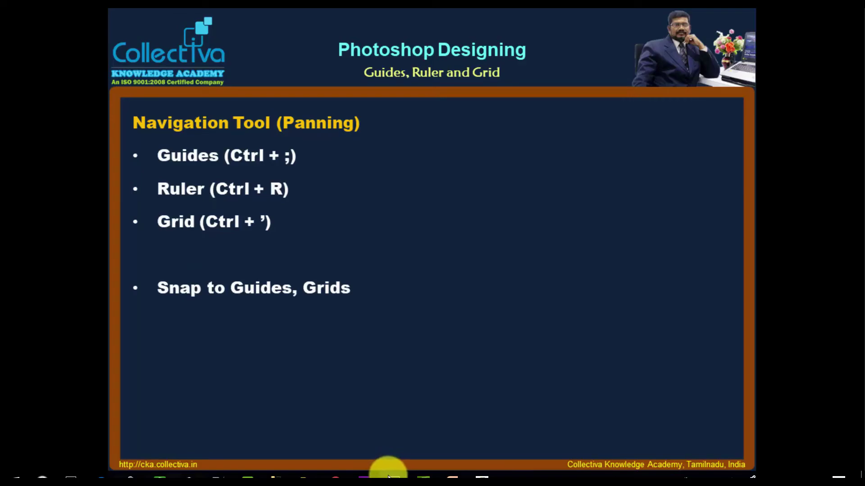
Step: Return to the balloon photo in Photoshop and drag from the left ruler onto the canvas
click(392, 476)
mouse_move(30, 122)
mouse_down()
mouse_move(114, 134)
mouse_move(91, 138)
mouse_up()
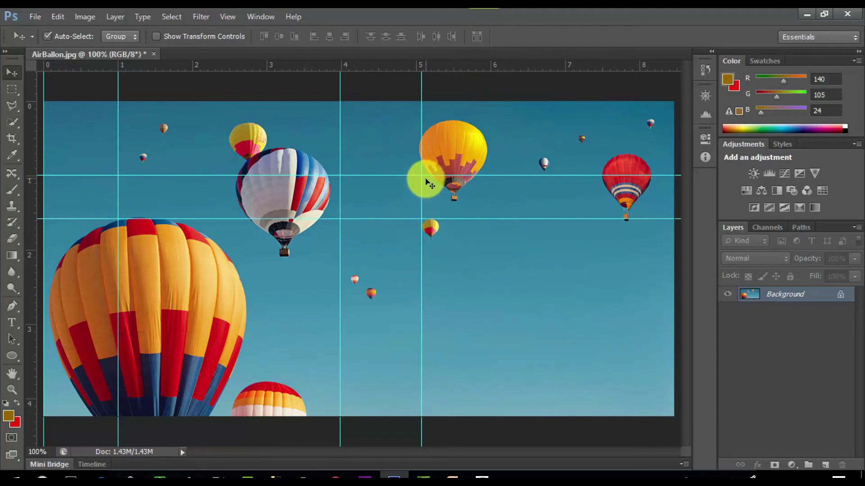
Step: Turn on the grid overlay from the View > Show menu
click(230, 21)
mouse_move(242, 252)
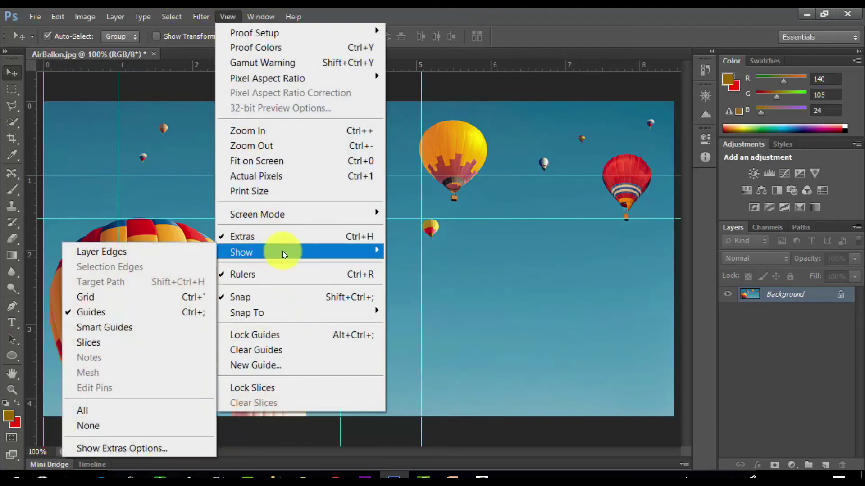
click(131, 296)
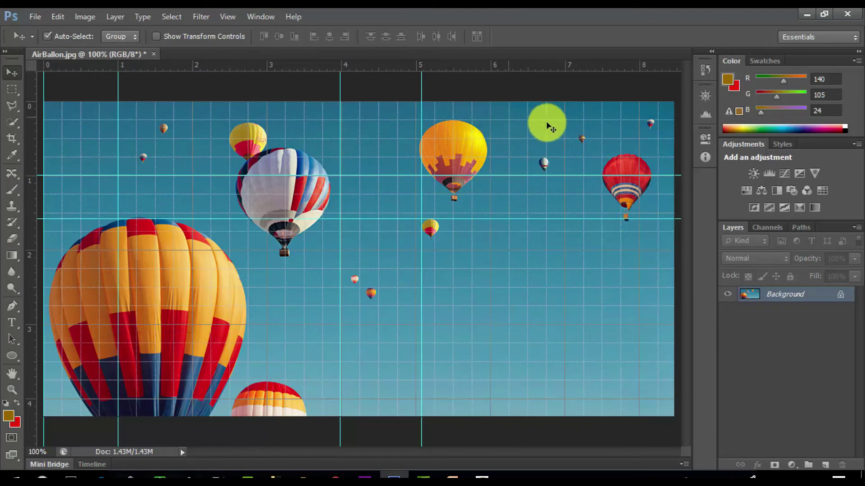
Step: Set Gridline Every to 2 cm in the Guides, Grid & Slices preferences
click(46, 17)
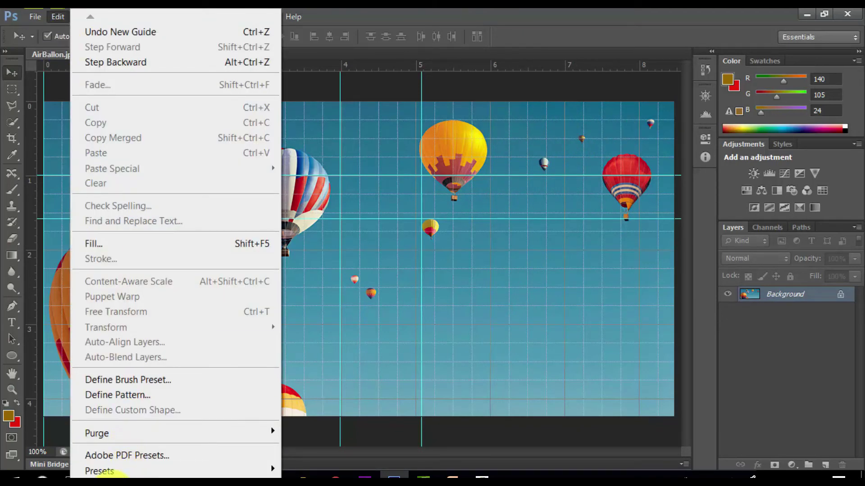
scroll(65, 347, down, 1)
scroll(65, 348, down, 2)
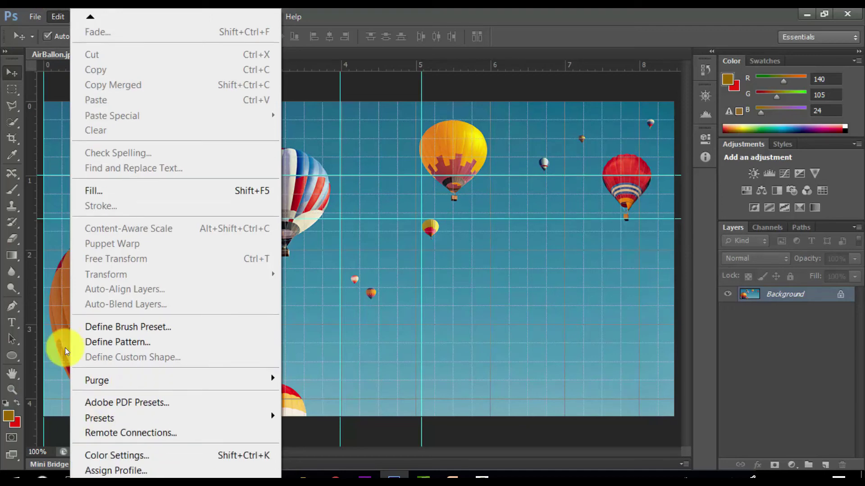
scroll(64, 348, down, 1)
scroll(66, 348, down, 2)
scroll(65, 347, down, 1)
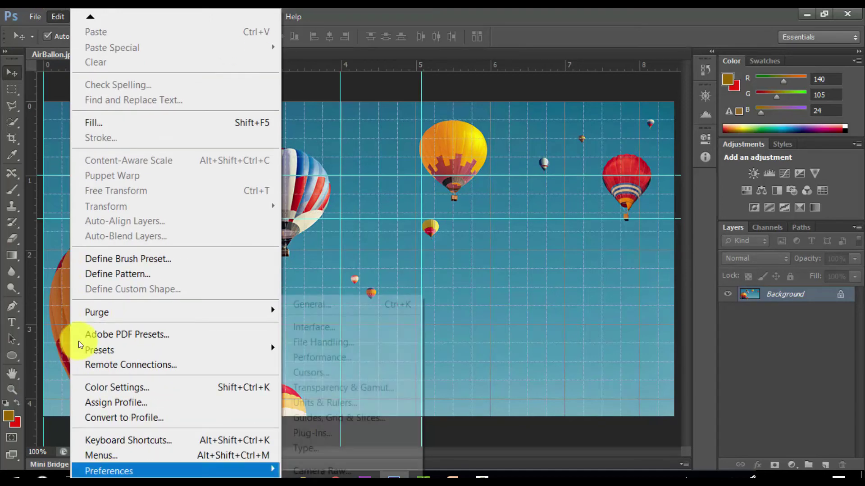
mouse_move(109, 471)
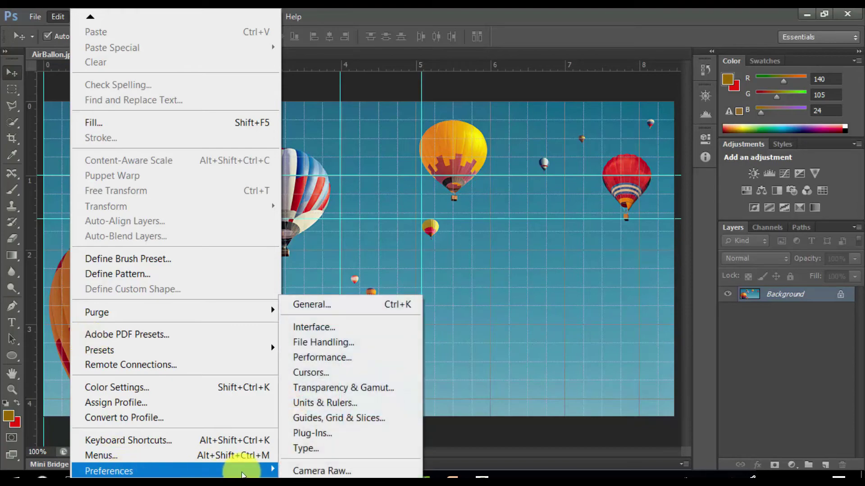
click(323, 420)
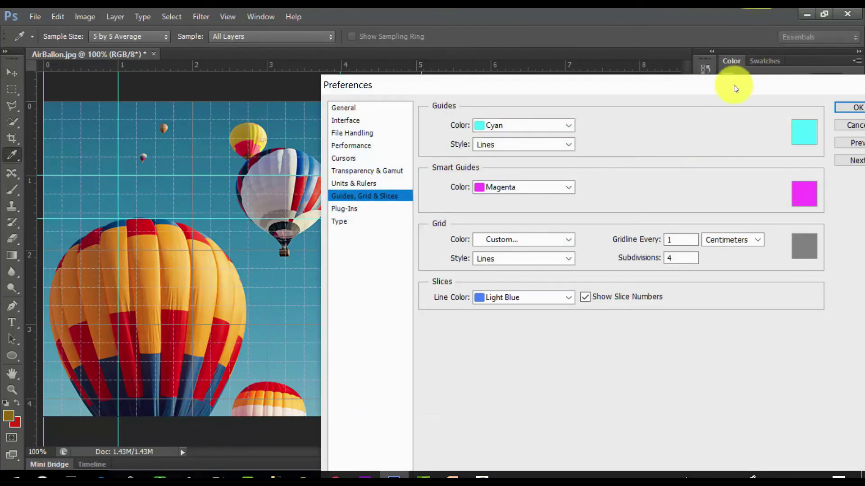
drag(735, 85, 500, 26)
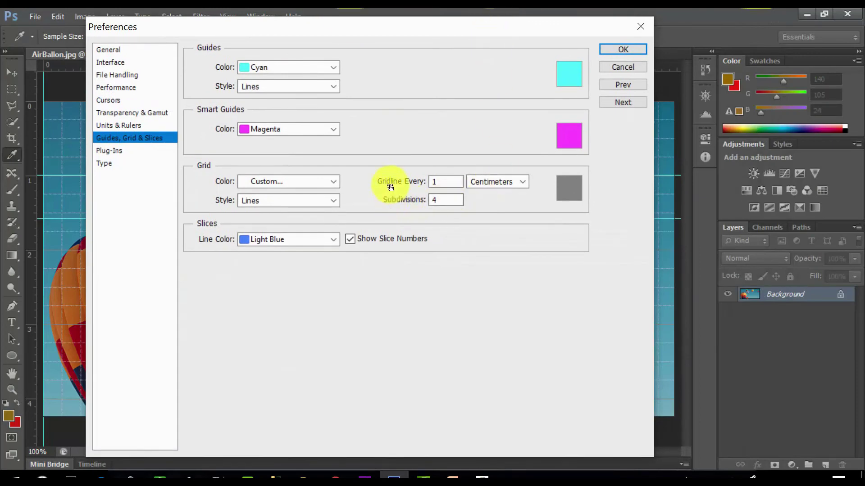
click(404, 182)
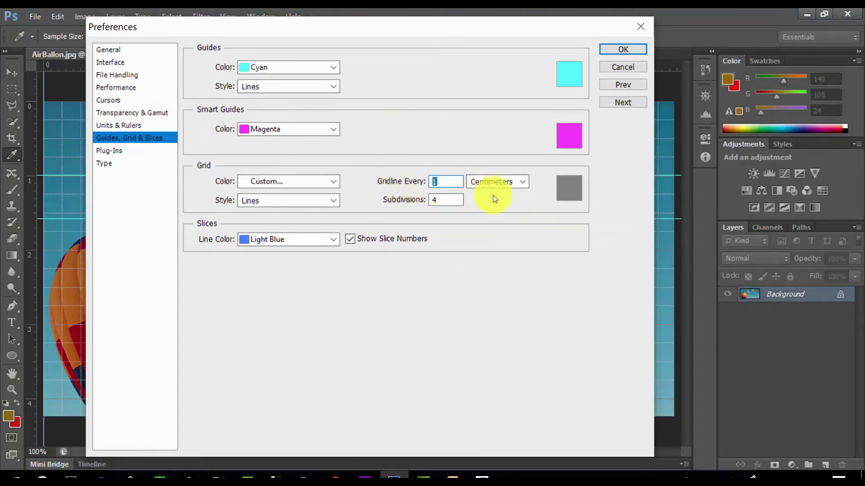
text(2)
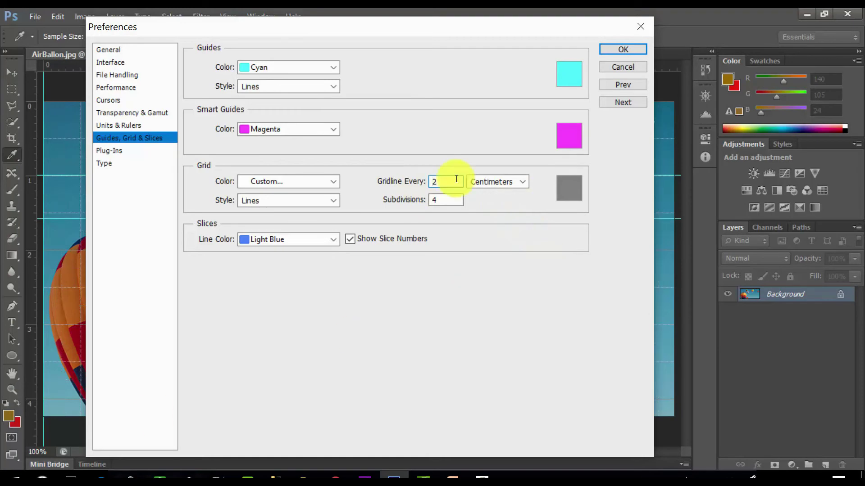
click(628, 47)
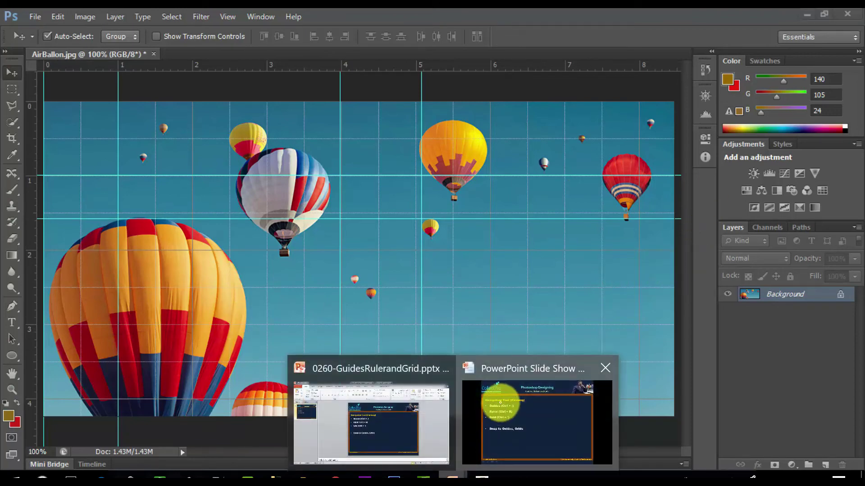
Step: Underline the Snap to Guides, Grids bullet on the slide, then go back to Photoshop
click(498, 401)
drag(186, 312, 349, 306)
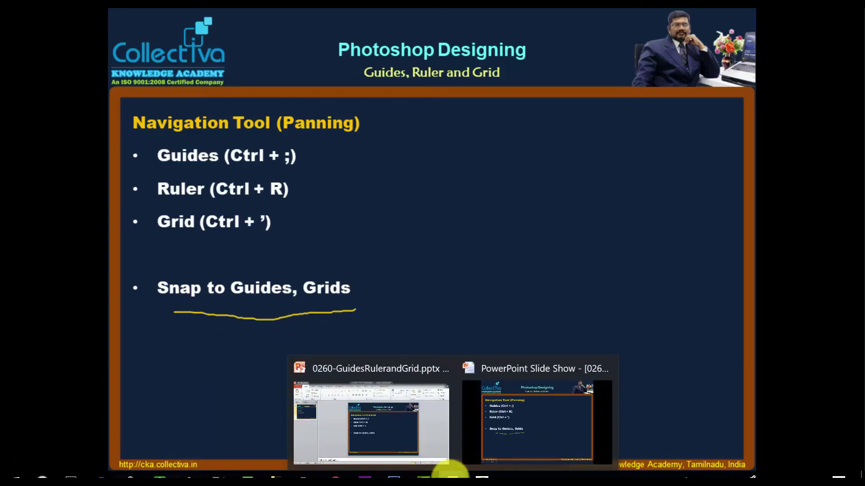
click(391, 475)
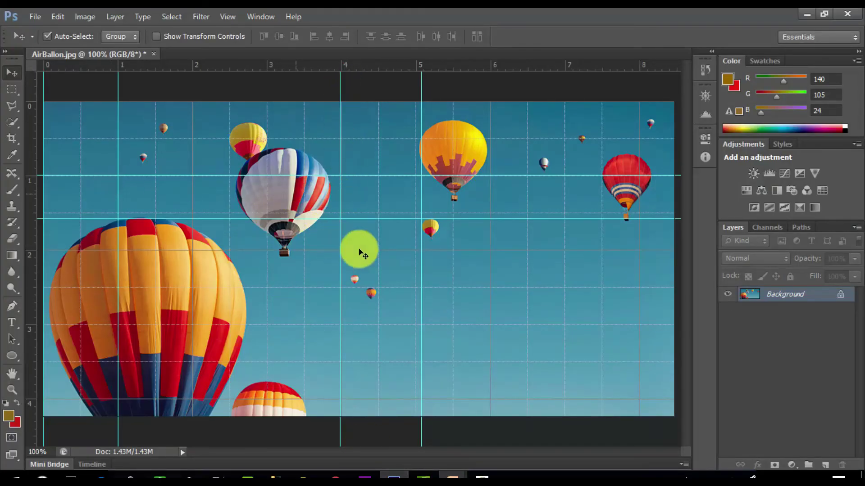
Step: Draw a brown rectangle below the right-hand balloons with the Rectangle Tool
click(11, 357)
click(68, 353)
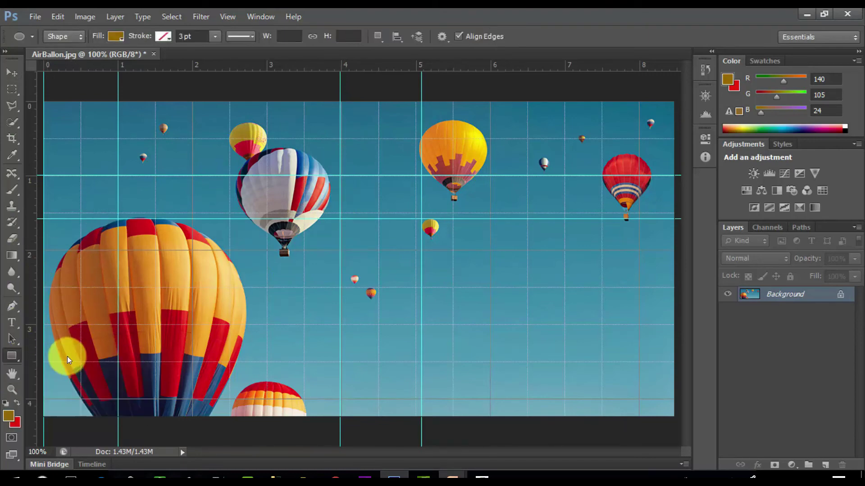
mouse_move(501, 240)
mouse_down()
mouse_move(550, 309)
mouse_move(565, 313)
mouse_up()
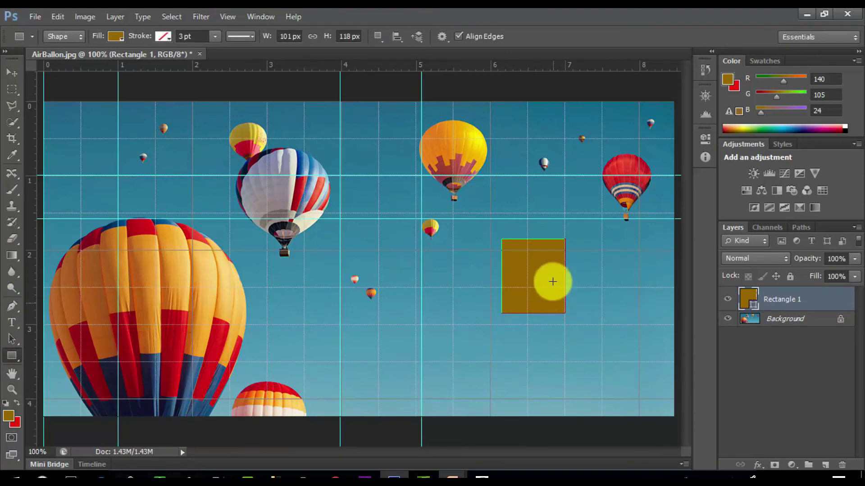
Step: Move the rectangle to snap onto the guide intersection, then beside the striped white balloon against the grid
key(v)
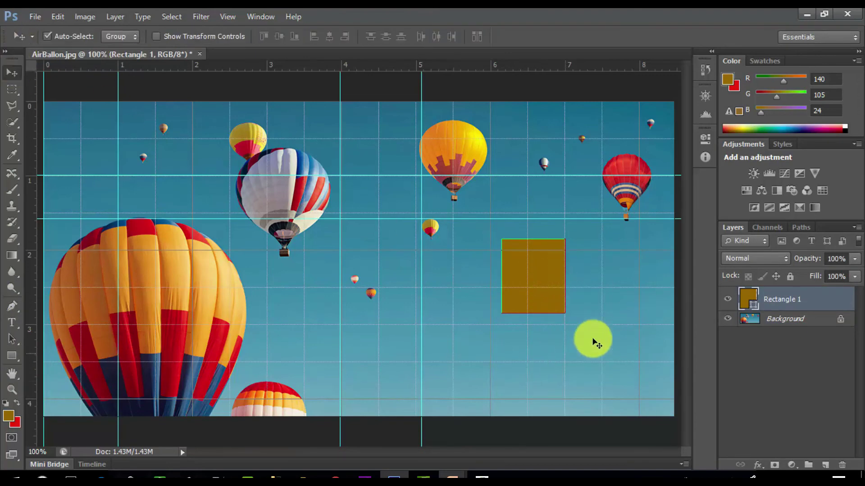
mouse_move(534, 264)
mouse_down()
mouse_move(423, 259)
mouse_move(383, 213)
mouse_move(398, 222)
mouse_move(383, 223)
mouse_move(384, 213)
mouse_up()
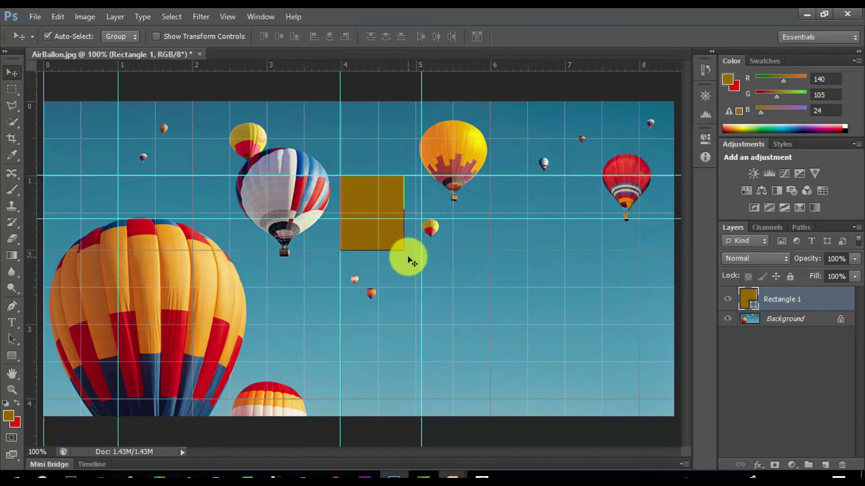
mouse_move(387, 198)
mouse_down()
mouse_move(393, 222)
mouse_move(412, 230)
mouse_move(510, 235)
mouse_move(277, 201)
mouse_move(221, 163)
mouse_up()
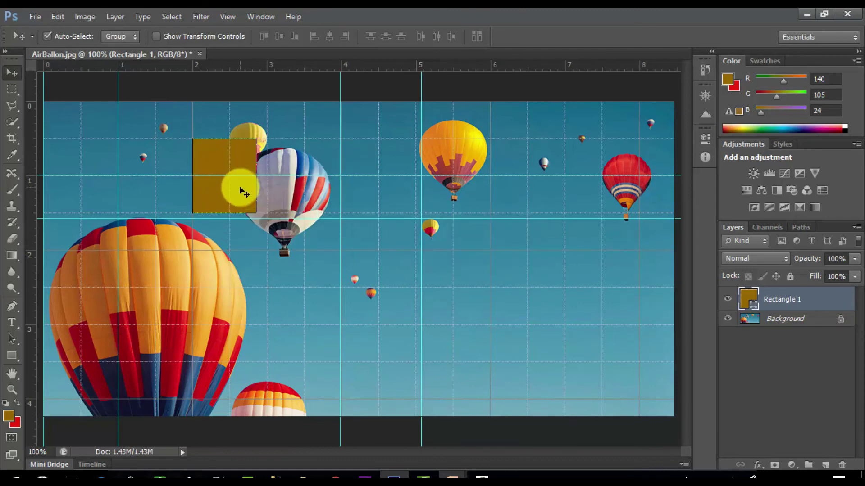
drag(229, 184, 212, 163)
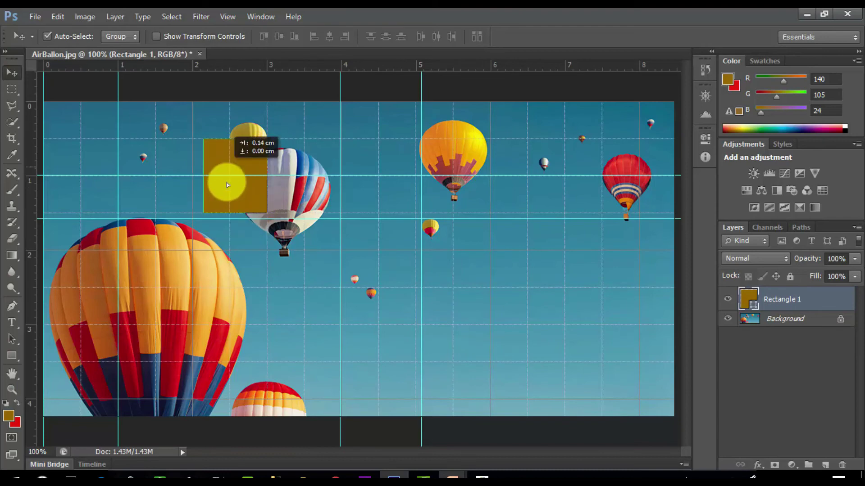
Step: Set Snap To to None and nudge the rectangle freely by small amounts
click(233, 16)
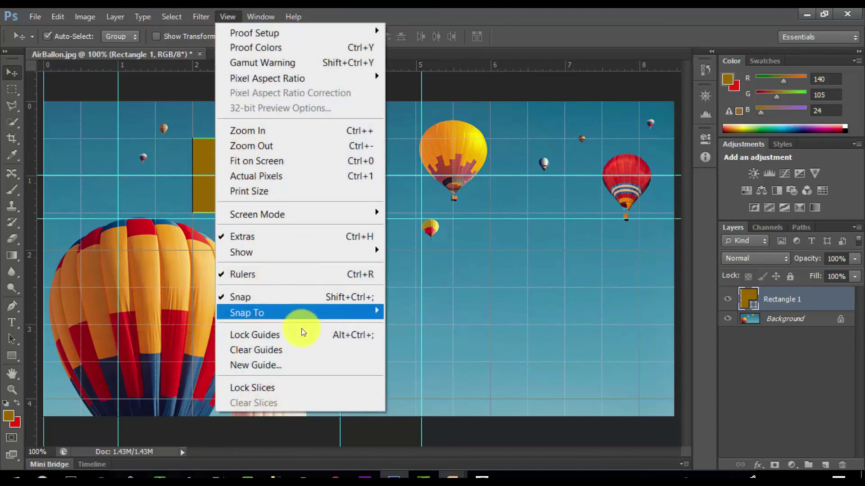
mouse_move(300, 313)
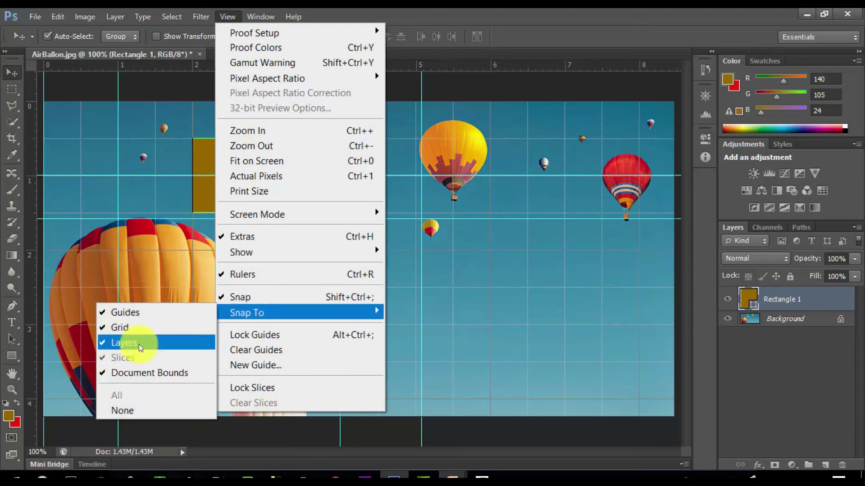
click(131, 410)
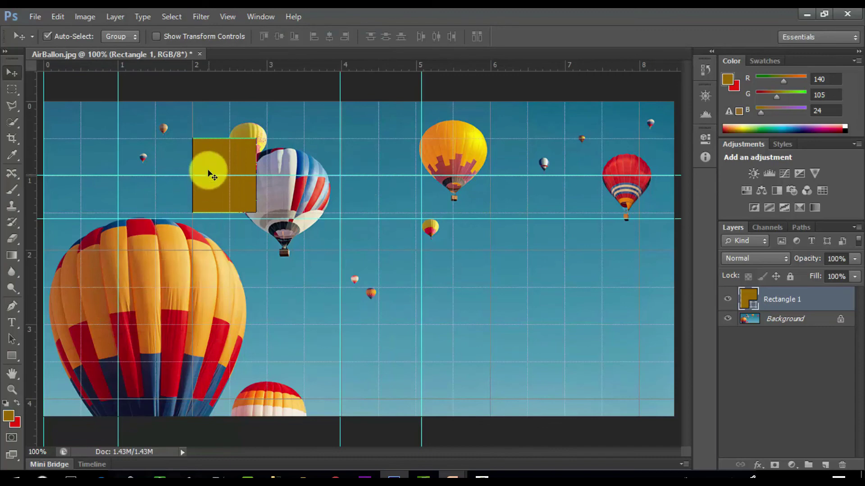
drag(220, 163, 220, 153)
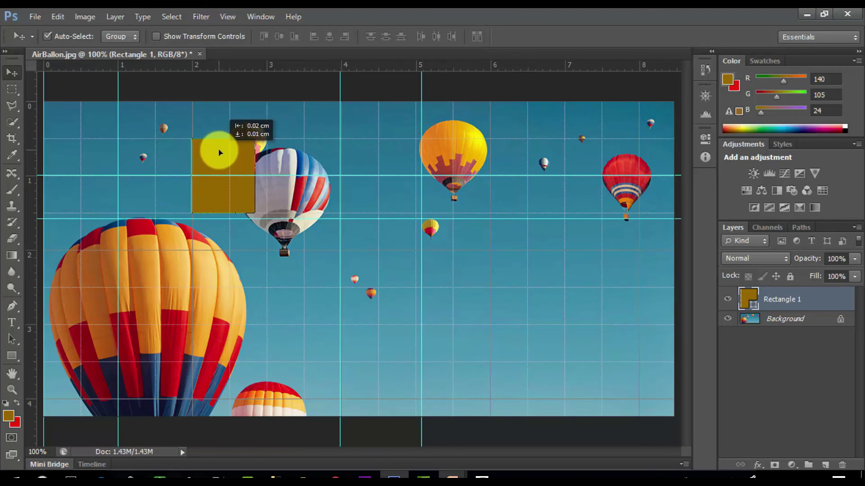
drag(221, 153, 221, 152)
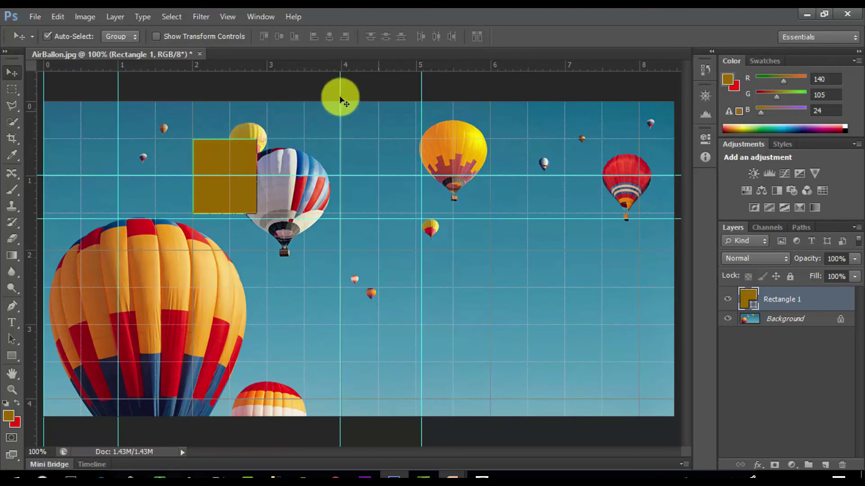
Step: Turn Snap To All back on and snap the rectangle to the 5 cm vertical guide
click(223, 16)
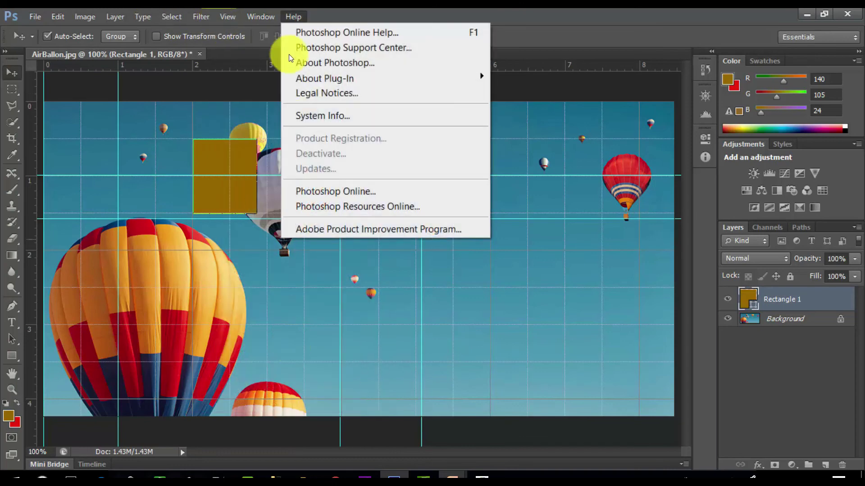
mouse_move(299, 312)
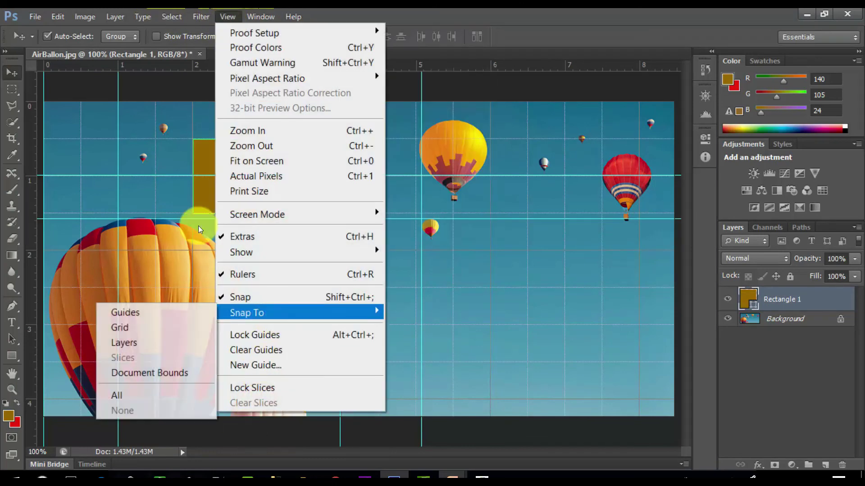
click(142, 409)
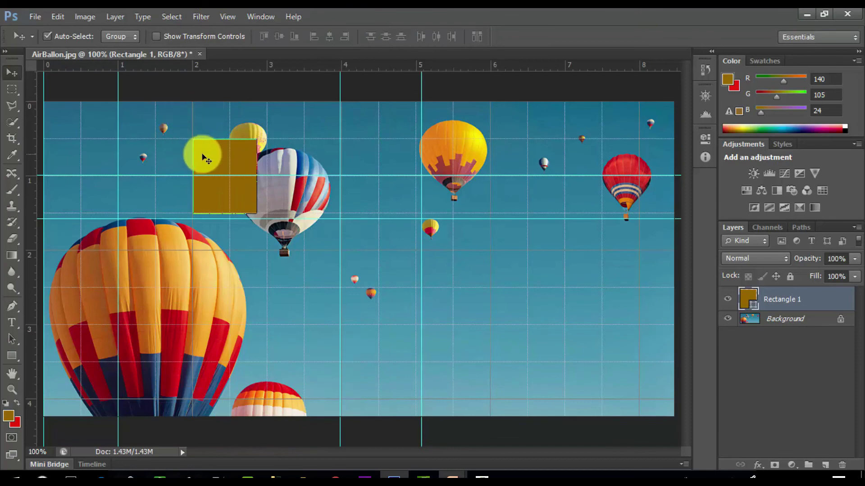
mouse_move(245, 158)
mouse_down()
mouse_move(366, 188)
mouse_move(440, 308)
mouse_up()
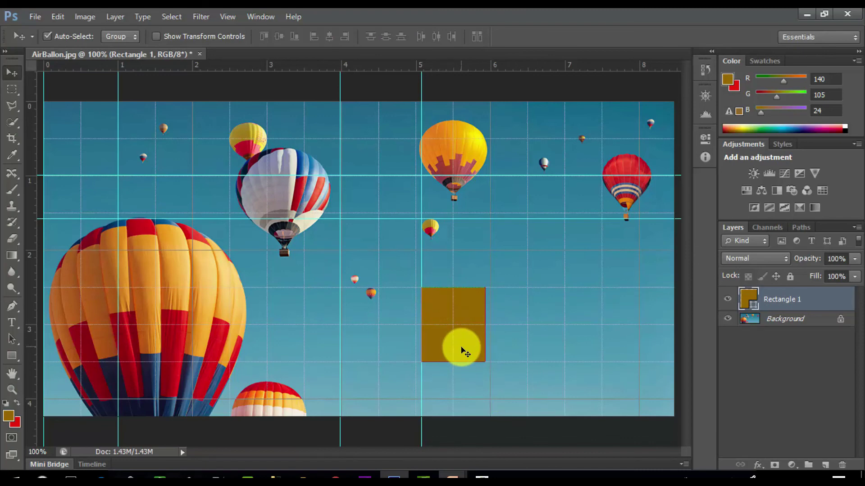
Step: Bring the PowerPoint lesson slide show back to full screen from the taskbar
click(464, 472)
mouse_move(452, 478)
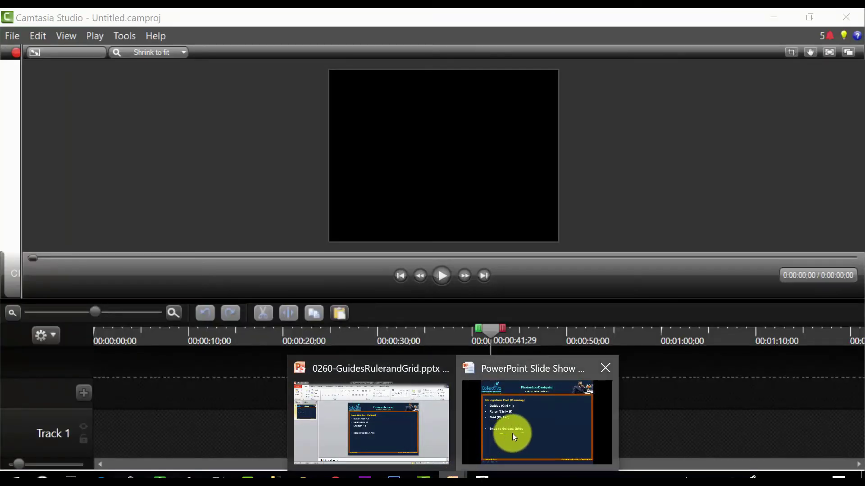
click(512, 433)
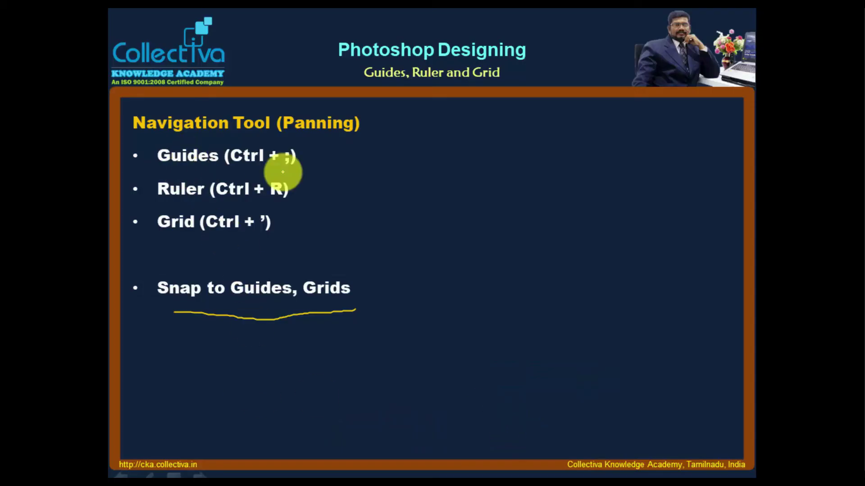